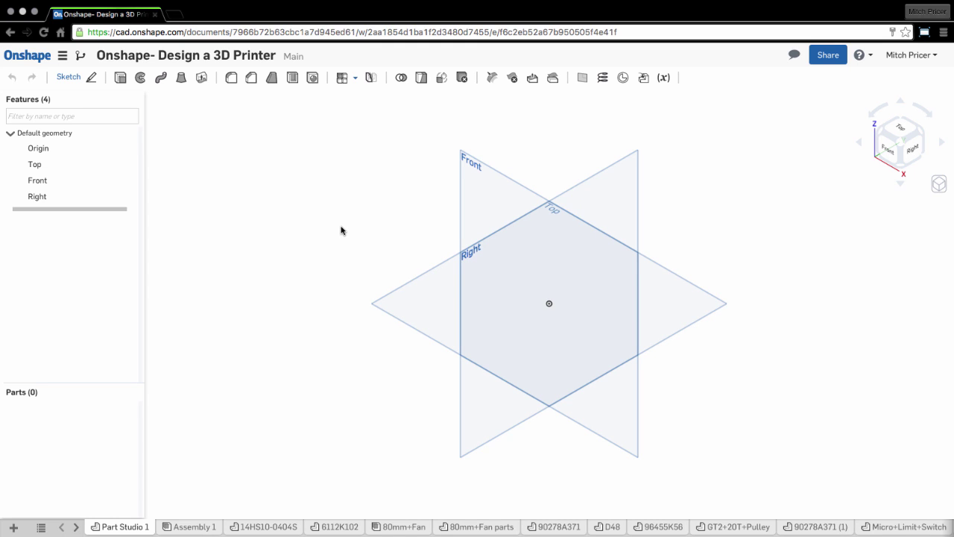
Confirm the workspace units as Millimeter, Degree and Pound from the Document menu.
left_click(64, 66)
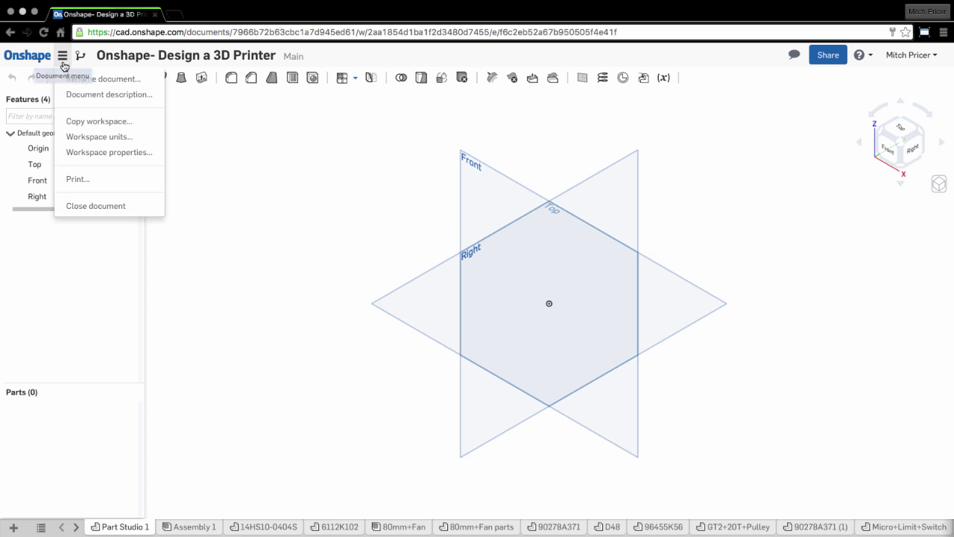
left_click(72, 141)
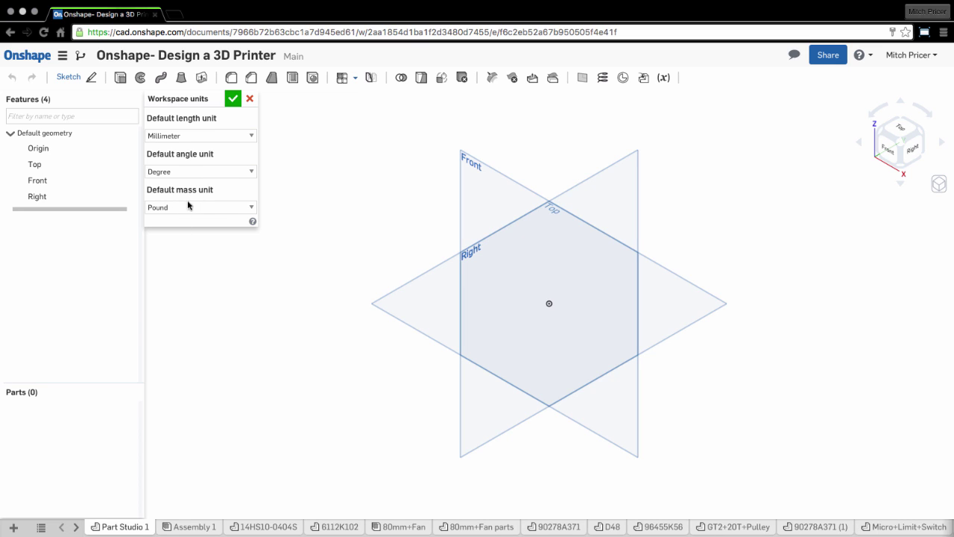
left_click(234, 102)
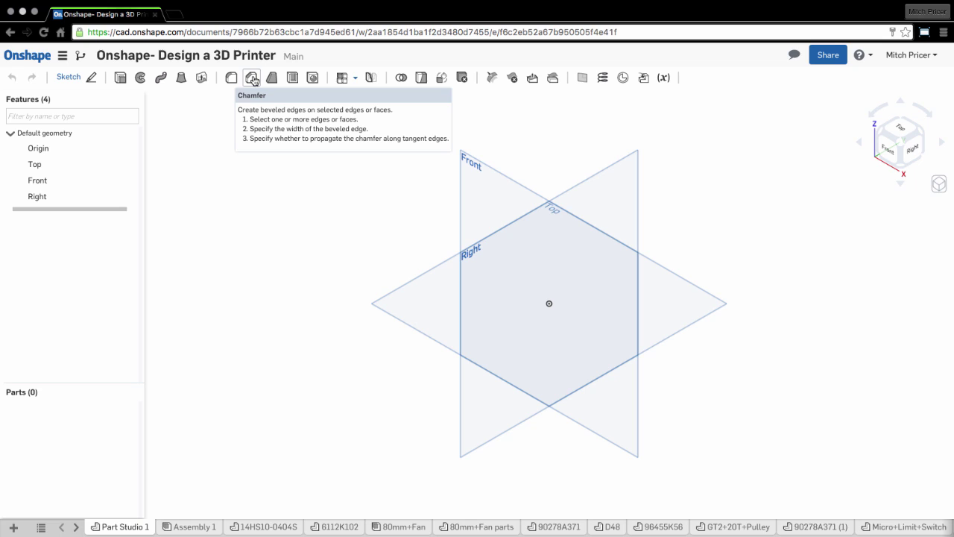
Start a new sketch on the Top plane and view it normal to the sketch plane.
left_click(69, 78)
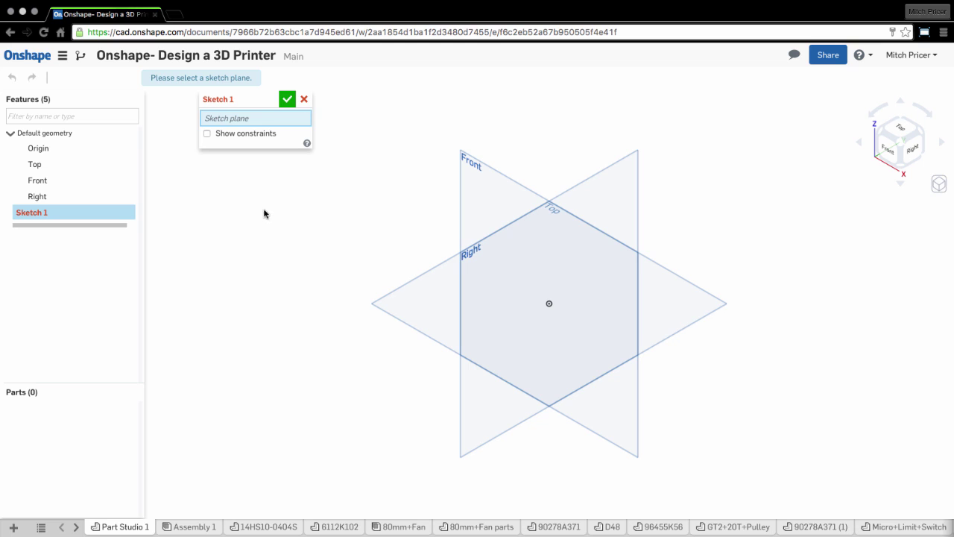
left_click(423, 311)
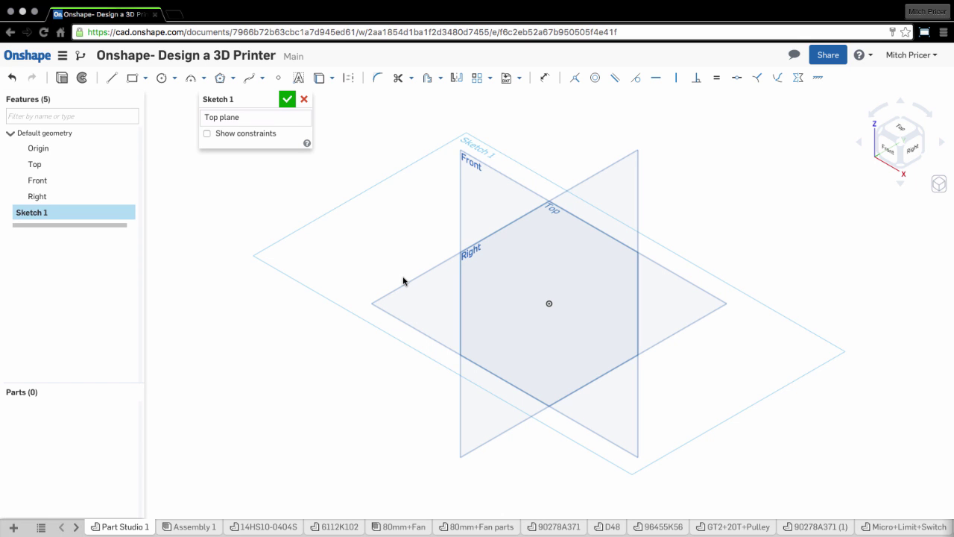
key("n")
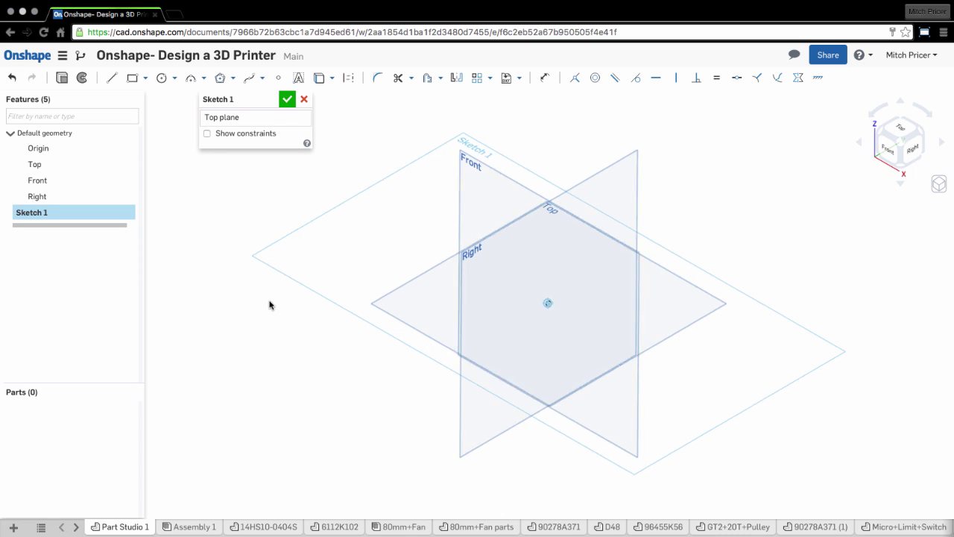
right_click(202, 246)
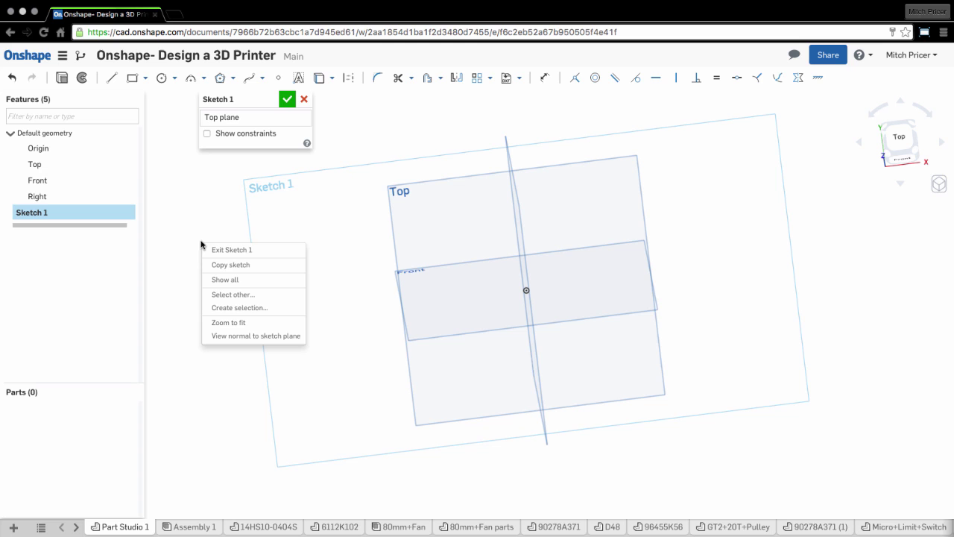
left_click(264, 341)
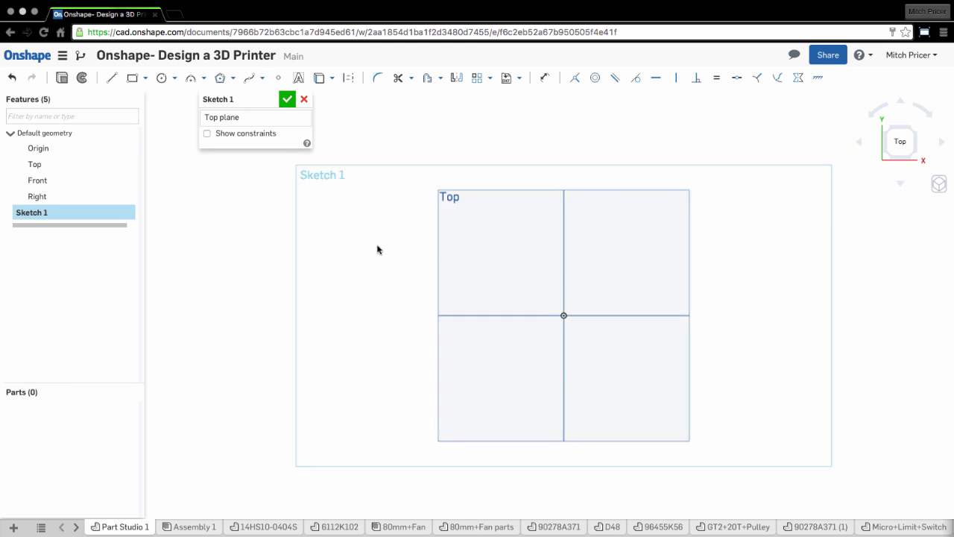
Hide the three default planes with P.
left_click(129, 164)
left_click(129, 164)
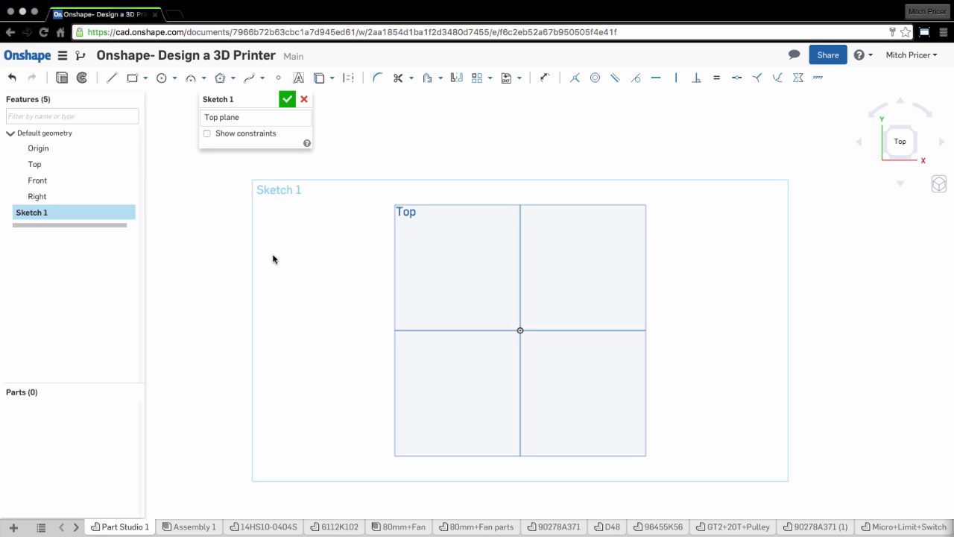
key("p")
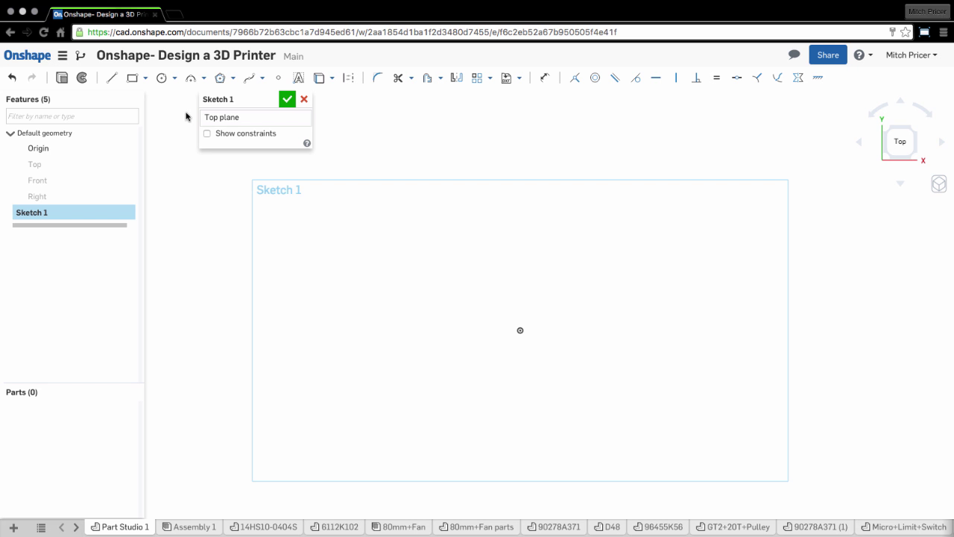
Draw a circle centred on the sketch origin.
left_click(161, 79)
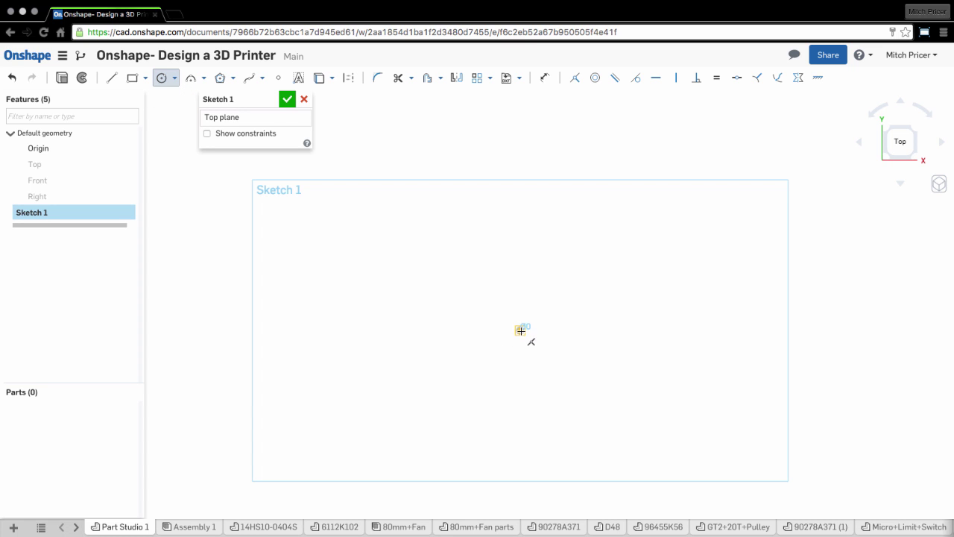
left_click_drag(521, 330, 554, 313)
left_click(607, 284)
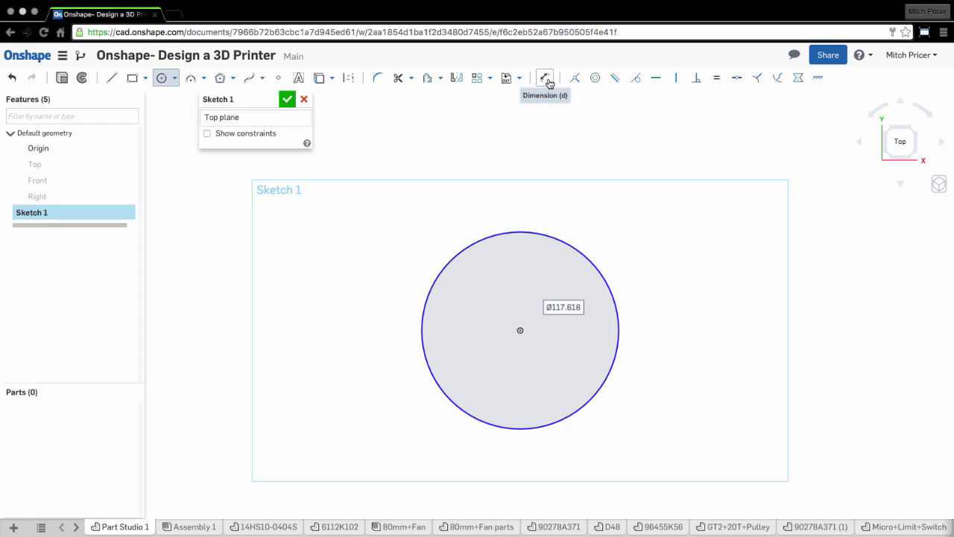
Dimension the circle's diameter to 4.5in (Ø114.3).
key("d")
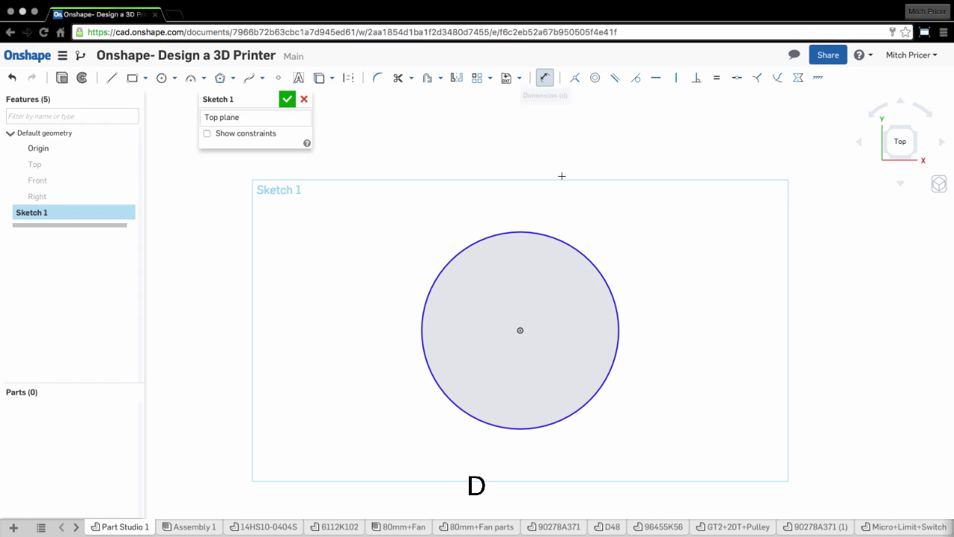
left_click(579, 251)
left_click(669, 205)
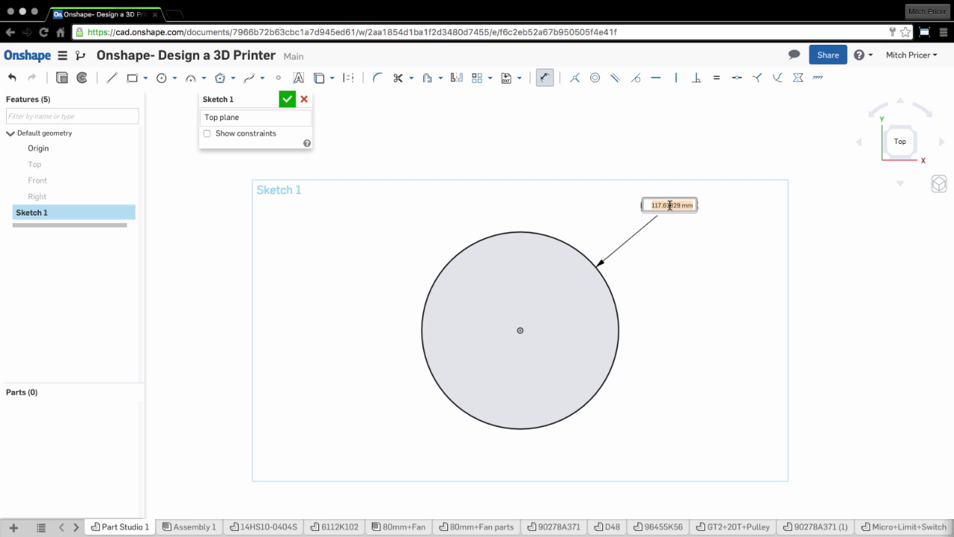
type("4.5in")
key("Return")
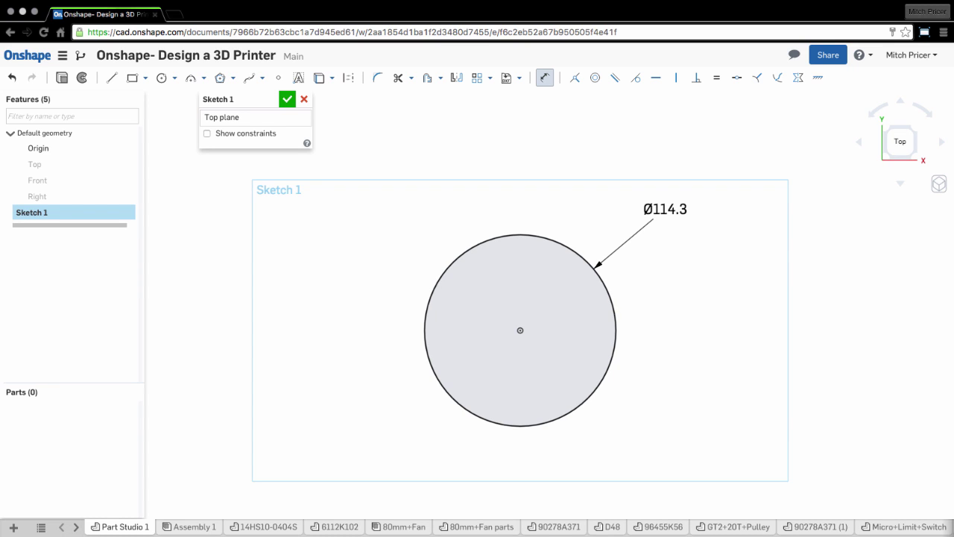
Exit the dimension and line tools, pan the view, and undo the last change.
right_click(666, 270)
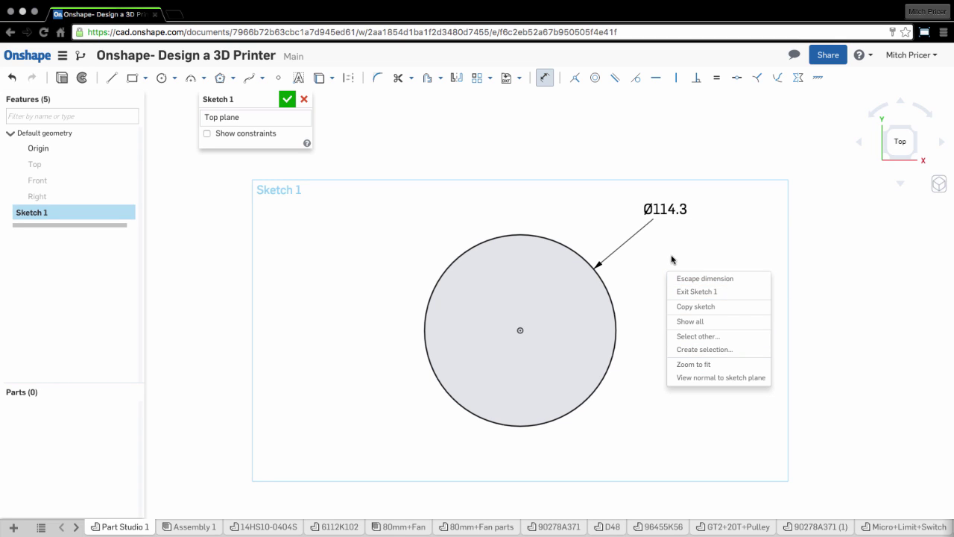
left_click(724, 279)
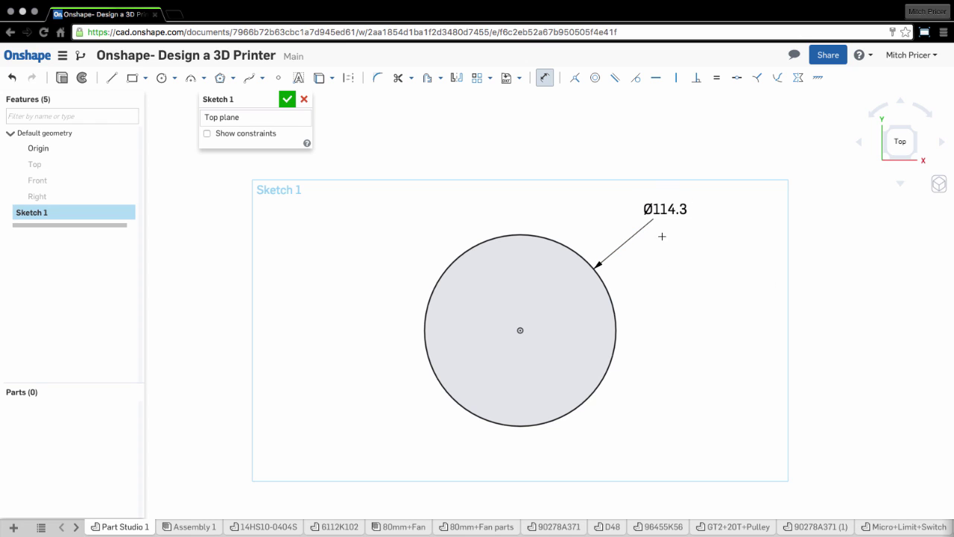
left_click(545, 78)
key("d")
key("Escape")
key("l")
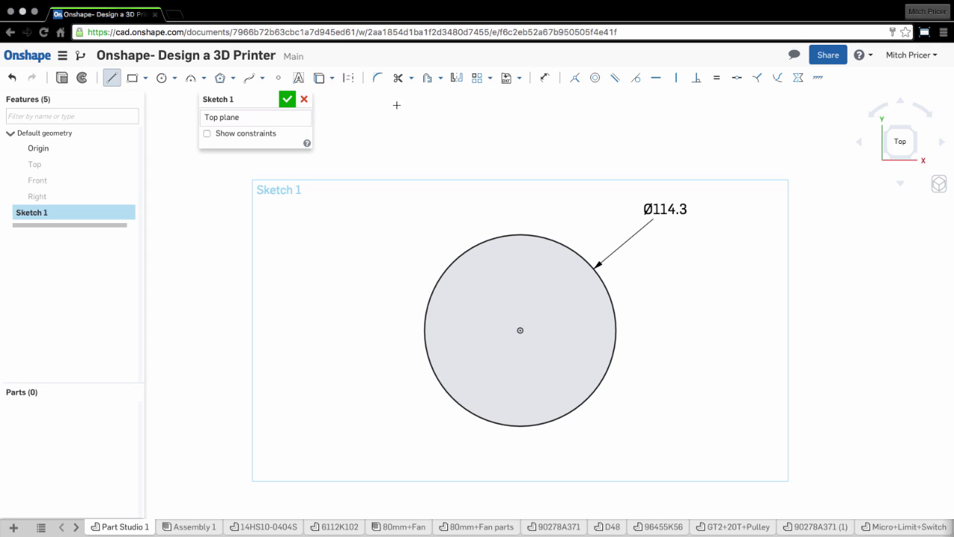
left_click(115, 82)
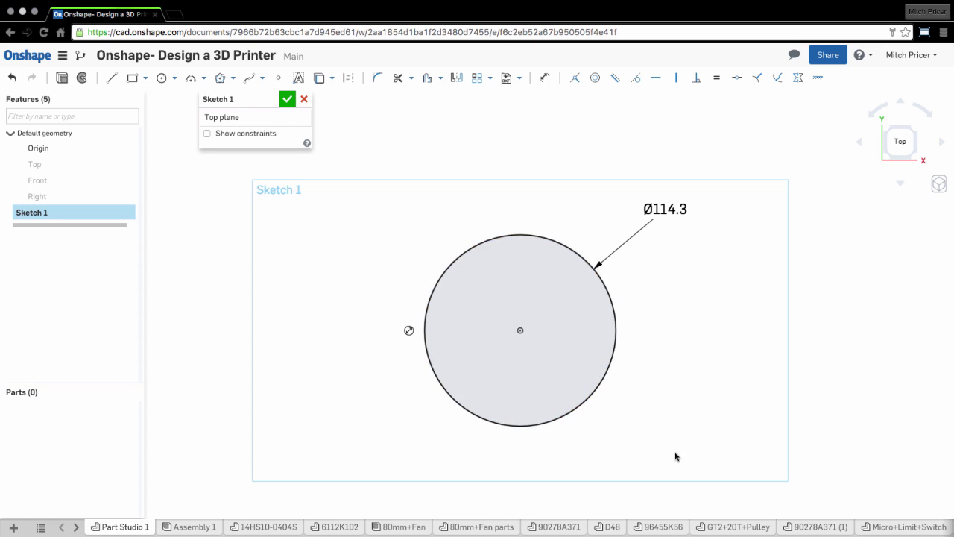
middle_click_drag(676, 456, 666, 401)
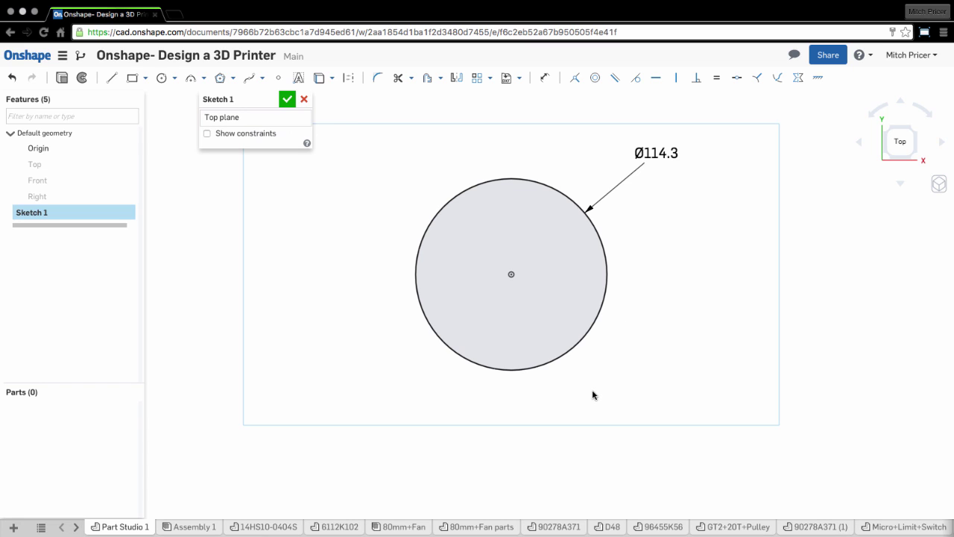
key("ctrl+z")
Draw a centre-point rectangle around the circle, centred on the circle's centre.
left_click(145, 78)
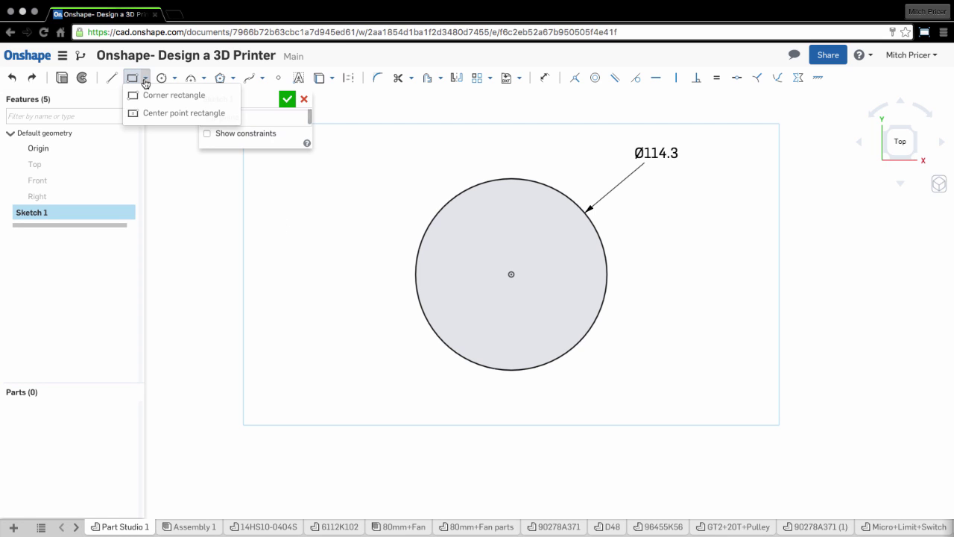
left_click(184, 113)
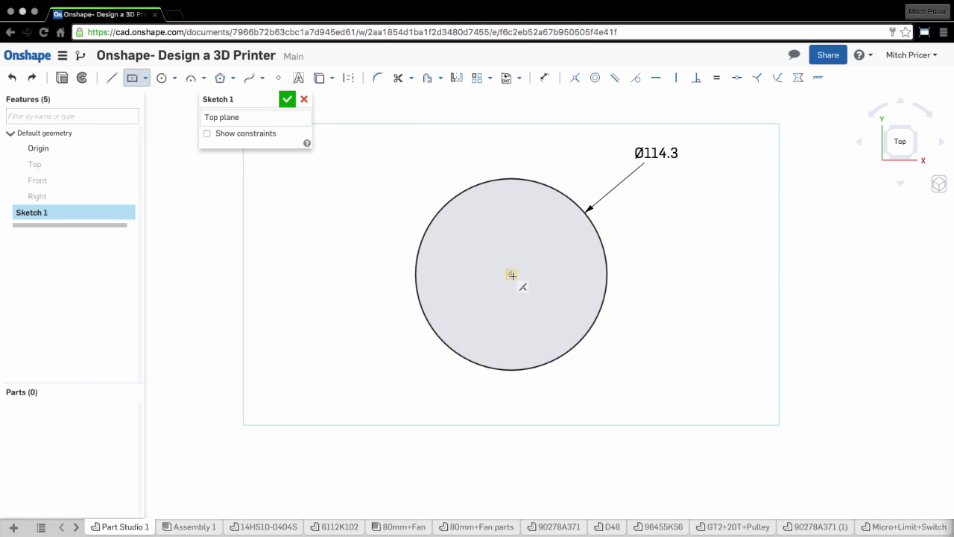
left_click(512, 276)
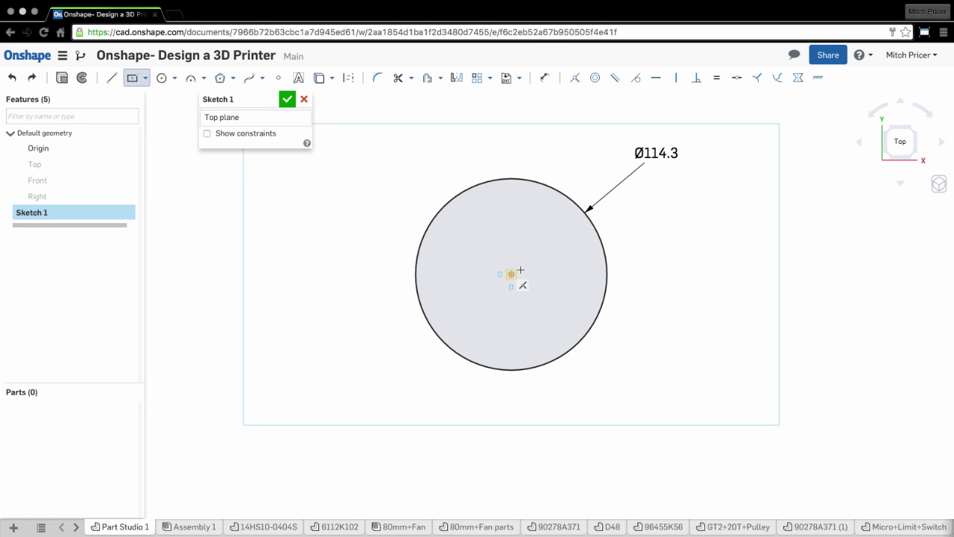
left_click(713, 109)
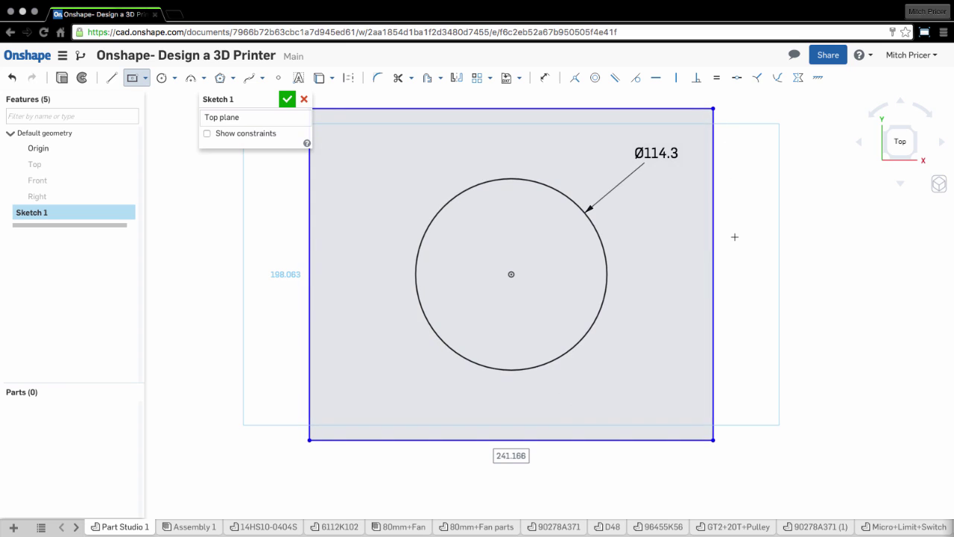
scroll(734, 237, "down", 3)
mouse_move(733, 258)
right_mouse_down()
mouse_move(672, 273)
mouse_move(634, 252)
right_mouse_up()
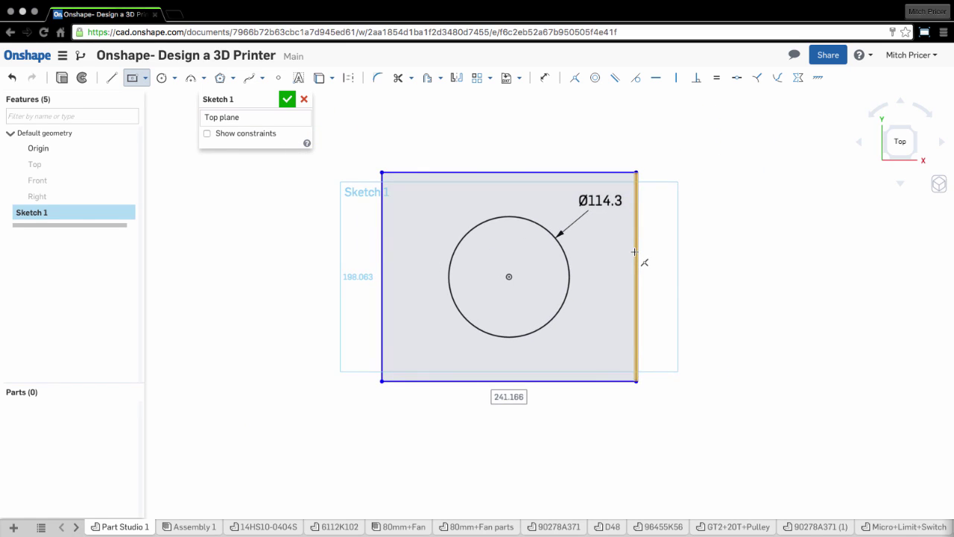
Dimension the rectangle's width to 220.
key("d")
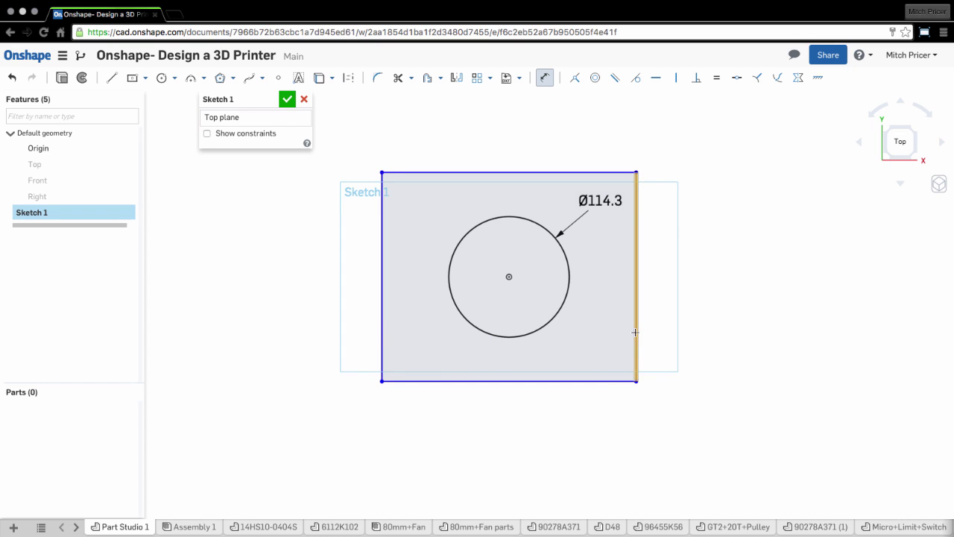
left_click(596, 381)
left_click(536, 460)
type("2")
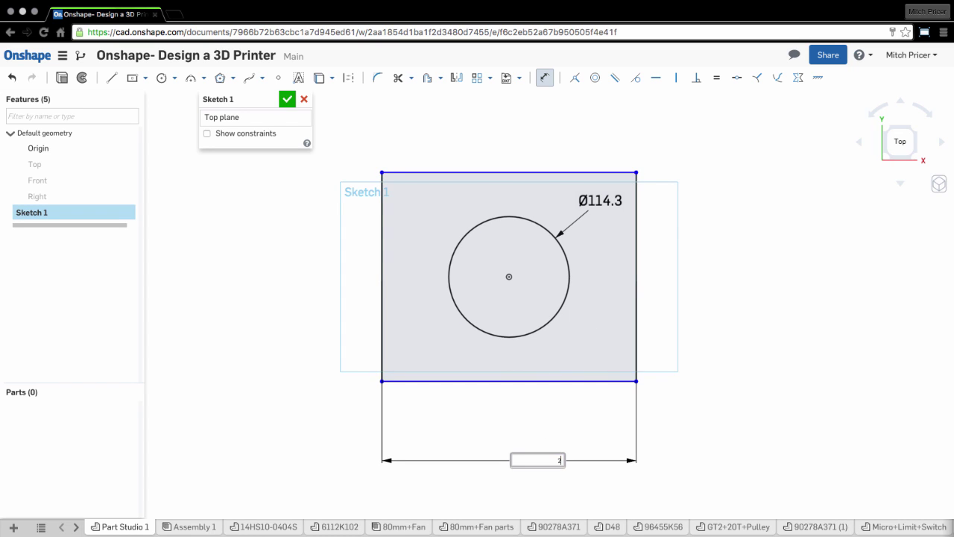
type("20")
key("Return")
Dimension the rectangle's height between top and bottom edges to 220.
left_click(445, 381)
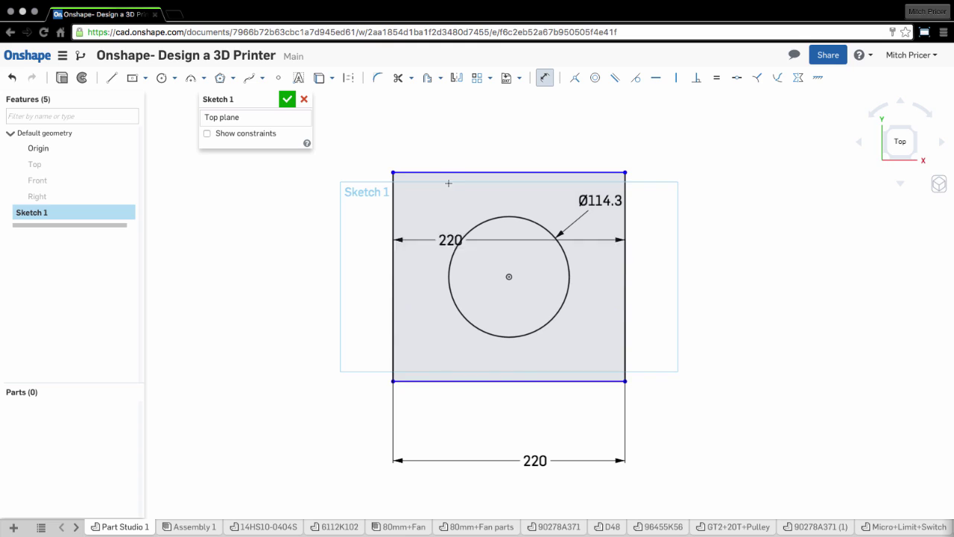
left_click(448, 173)
left_click(288, 249)
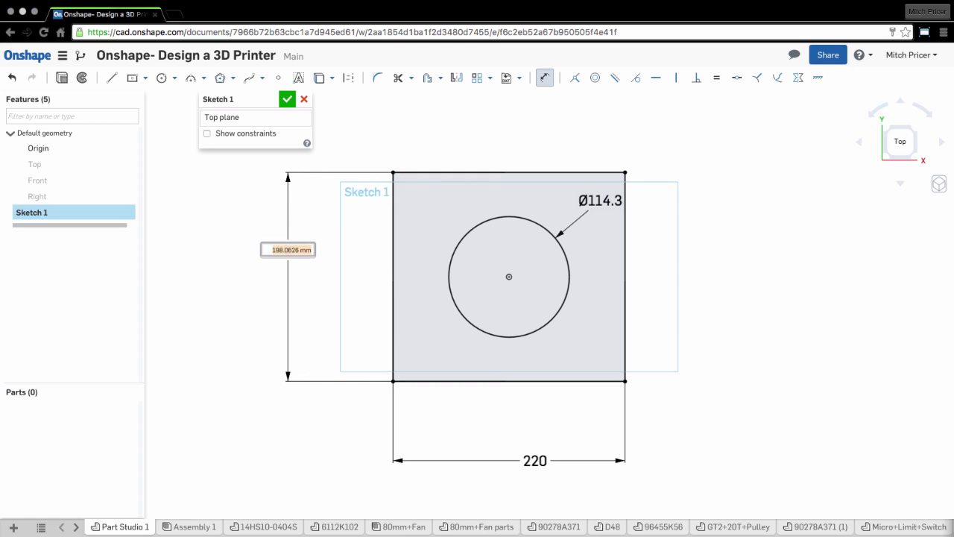
type("220")
key("Return")
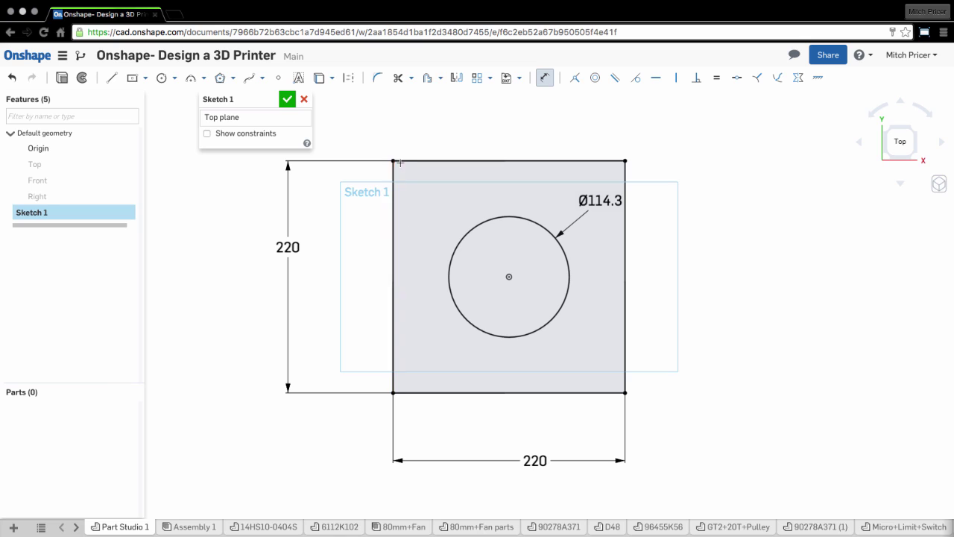
key("Escape")
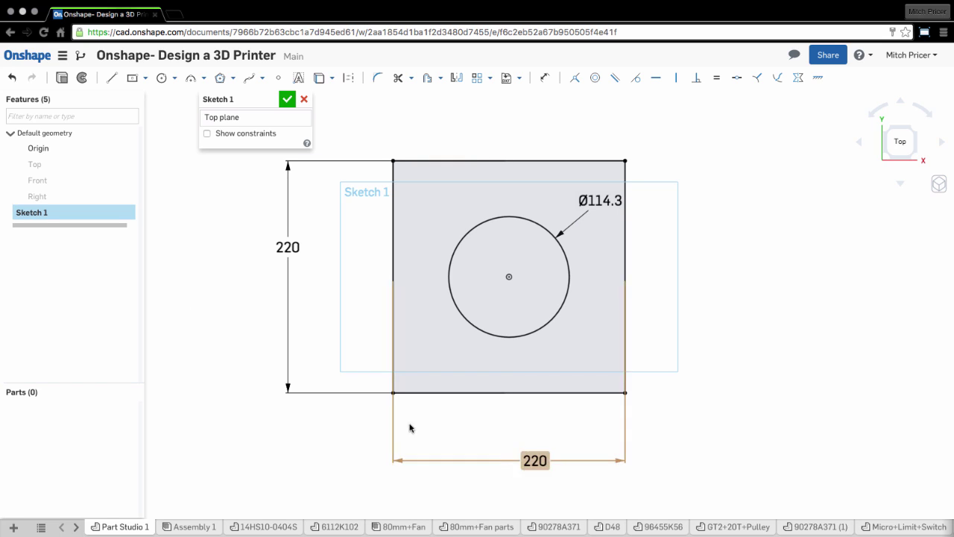
Move both 220 dimensions closer, then convert the square and circle to construction geometry.
left_click_drag(288, 247, 322, 244)
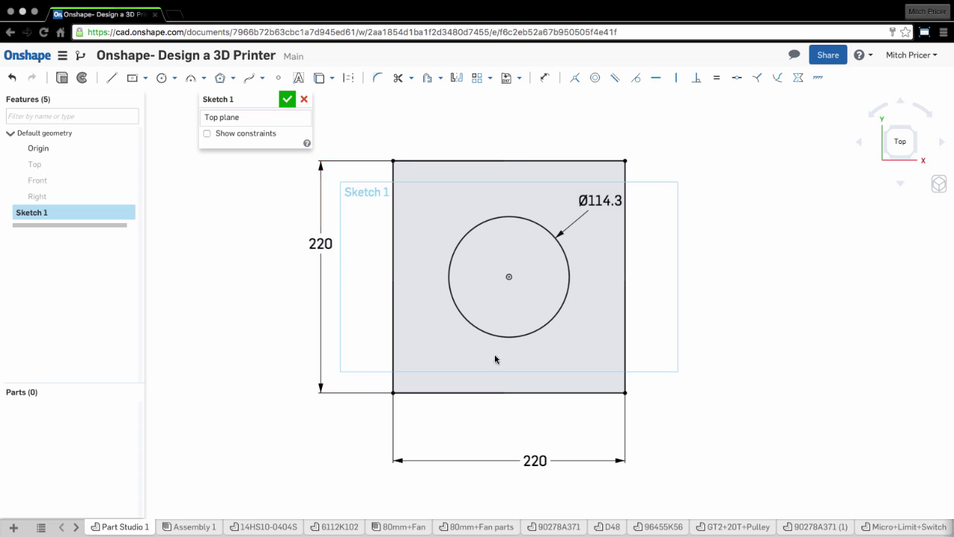
left_click_drag(553, 461, 510, 431)
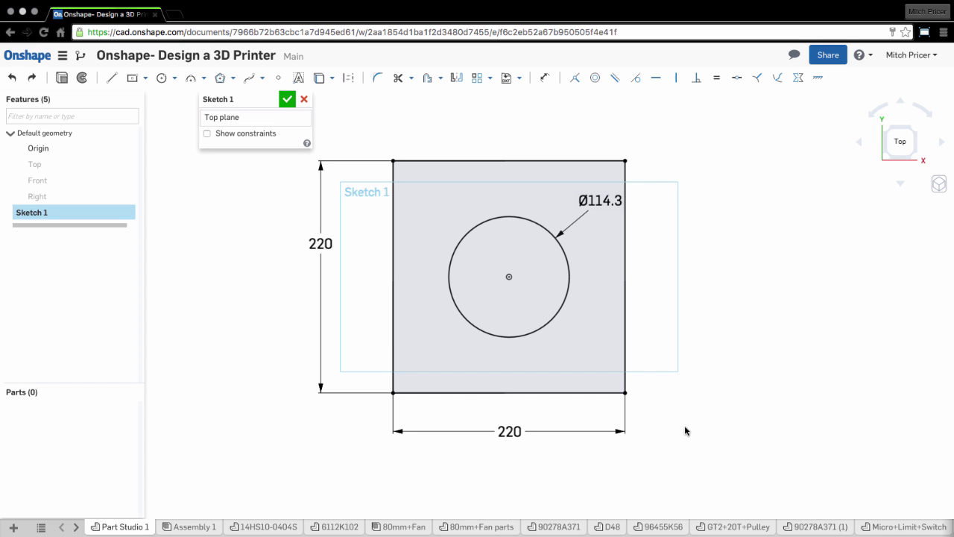
mouse_move(686, 431)
left_mouse_down()
mouse_move(482, 224)
mouse_move(344, 125)
left_mouse_up()
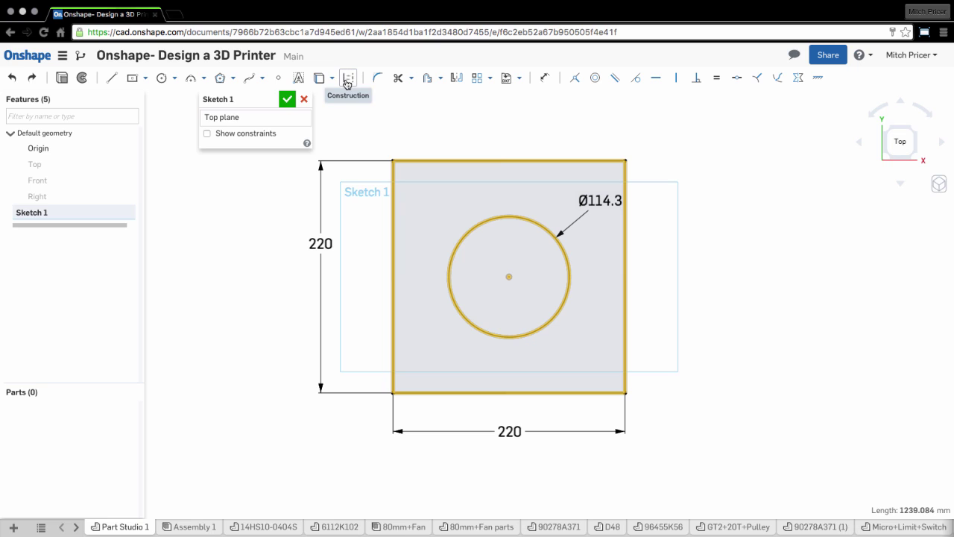
left_click(346, 79)
key("Escape")
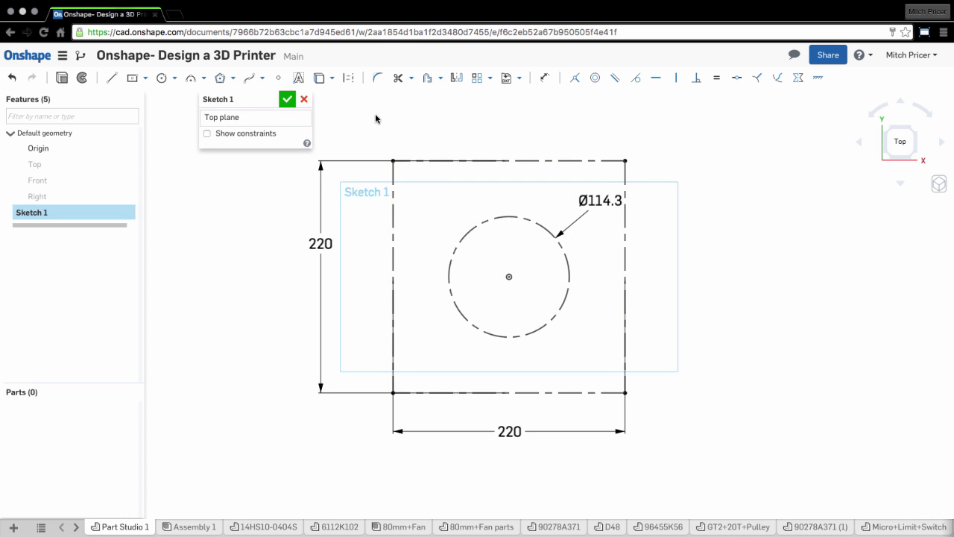
Draw a line from the circle's centre straight down.
scroll(505, 273, "up", 5)
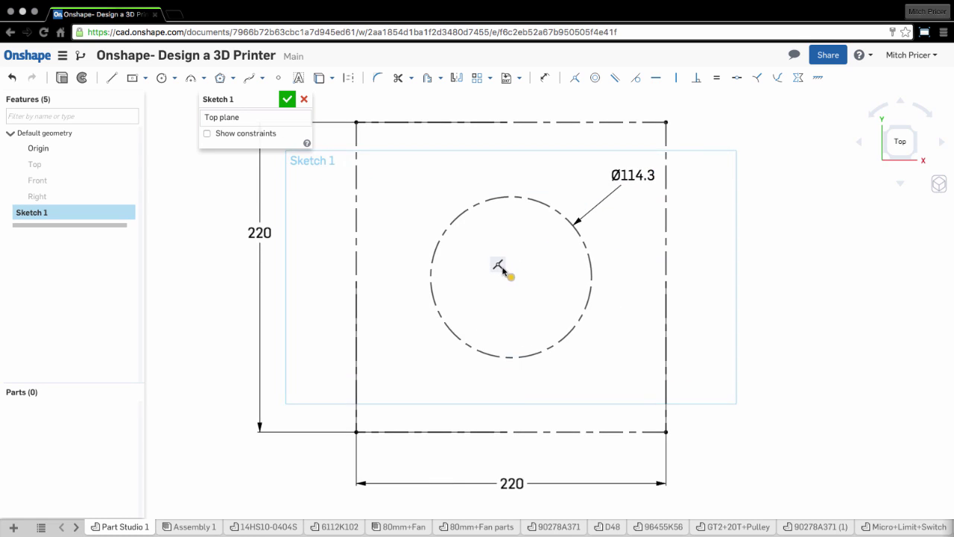
middle_click_drag(506, 263, 472, 259)
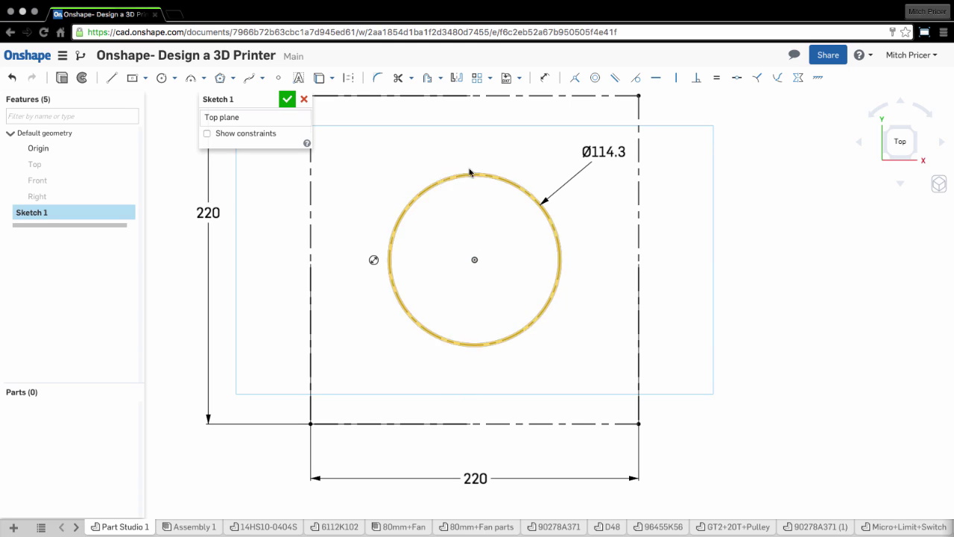
key("l")
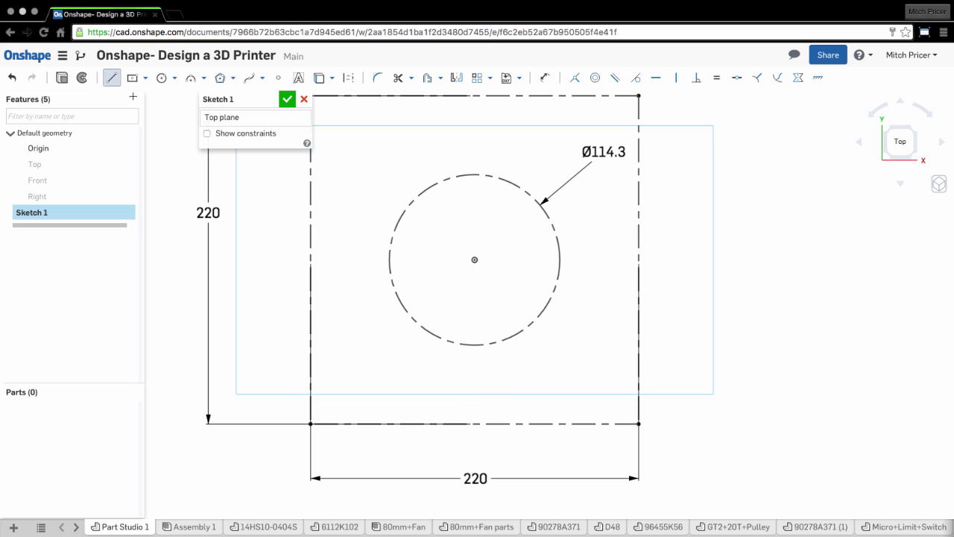
left_click(476, 260)
left_click(475, 390)
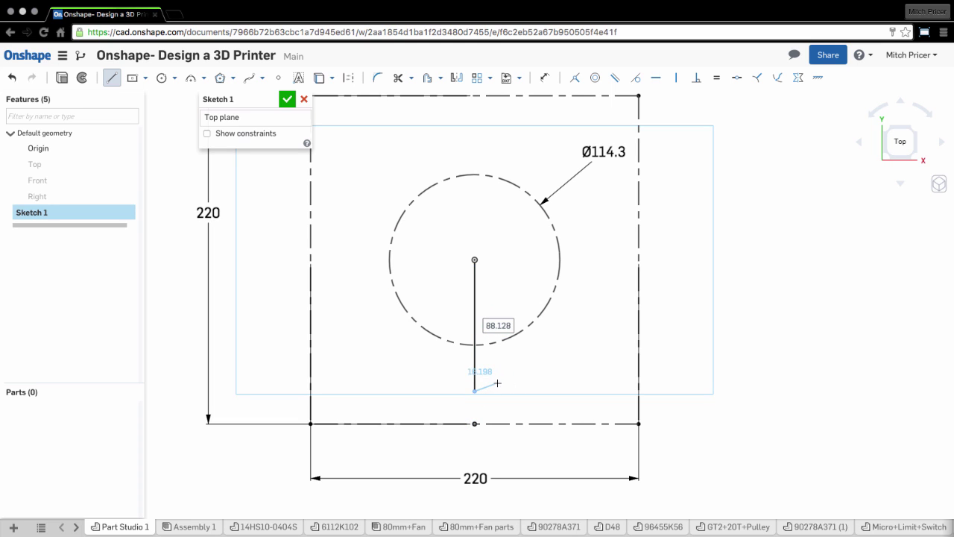
key("Escape")
Draw two more lines from the centre, one down-left and one up-left.
left_click(474, 260)
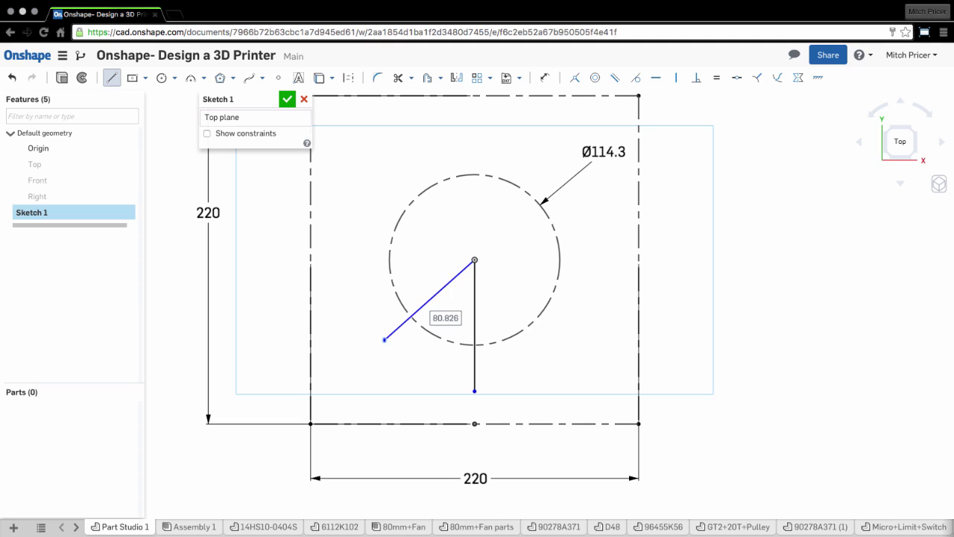
left_click(384, 339)
left_click(475, 261)
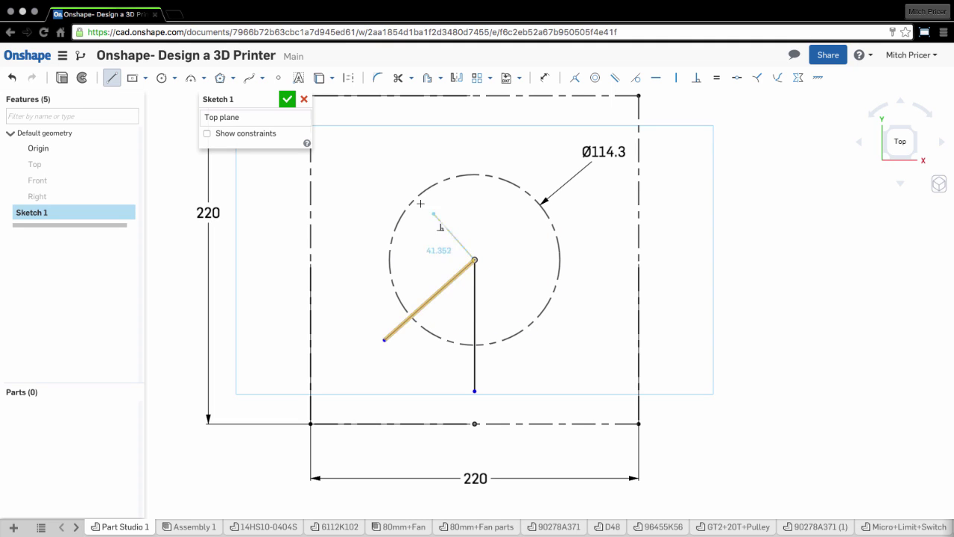
left_click(393, 170)
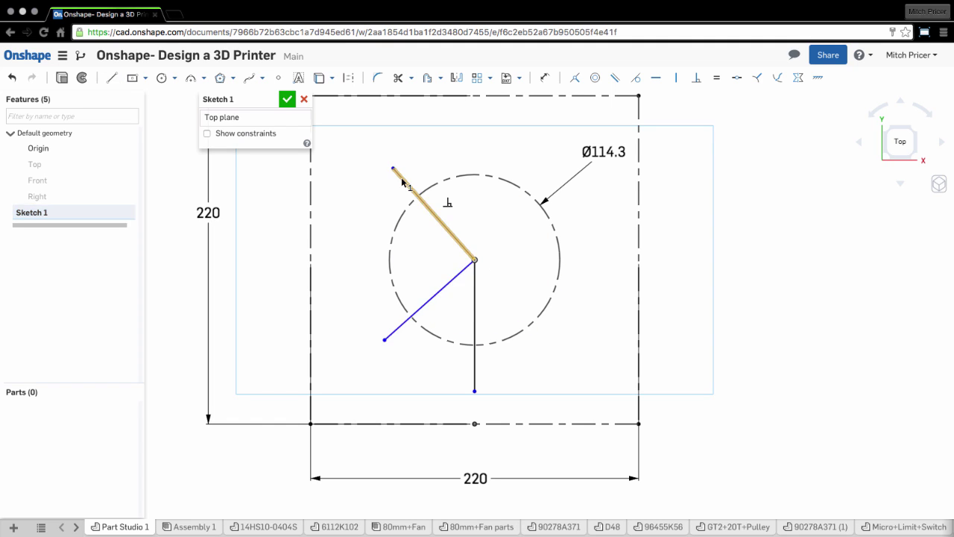
key("Escape")
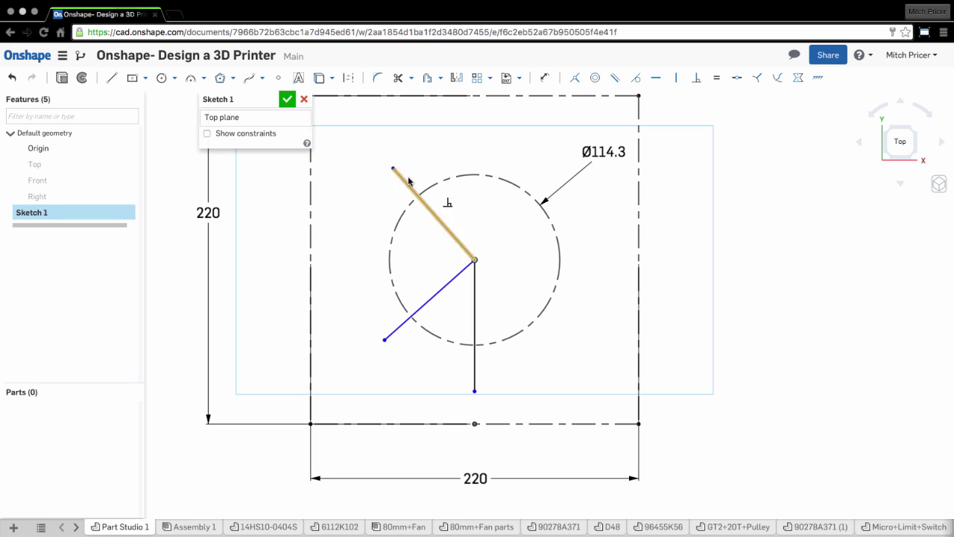
Delete the perpendicular constraint between the left lines and adjust the upper line's end.
left_click(448, 204)
key("Delete")
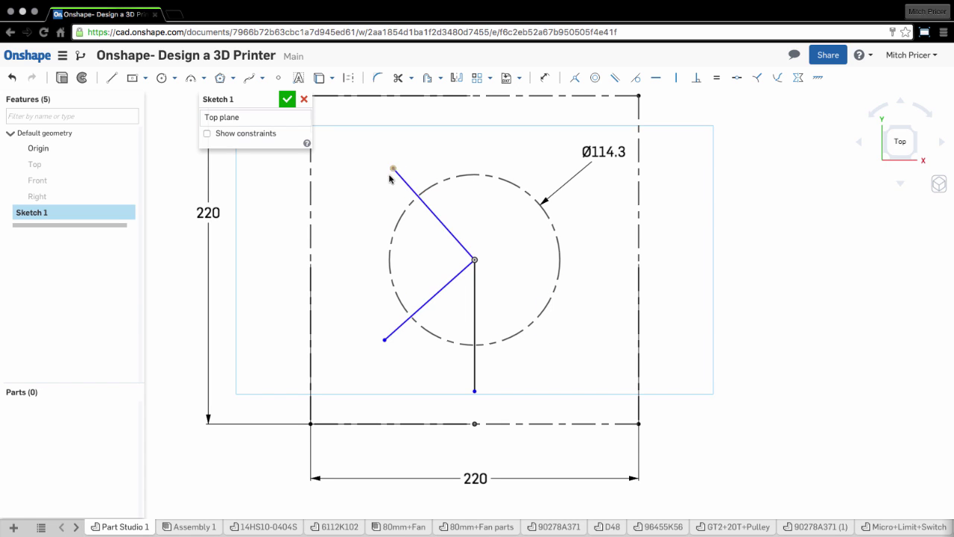
left_click_drag(393, 169, 387, 187)
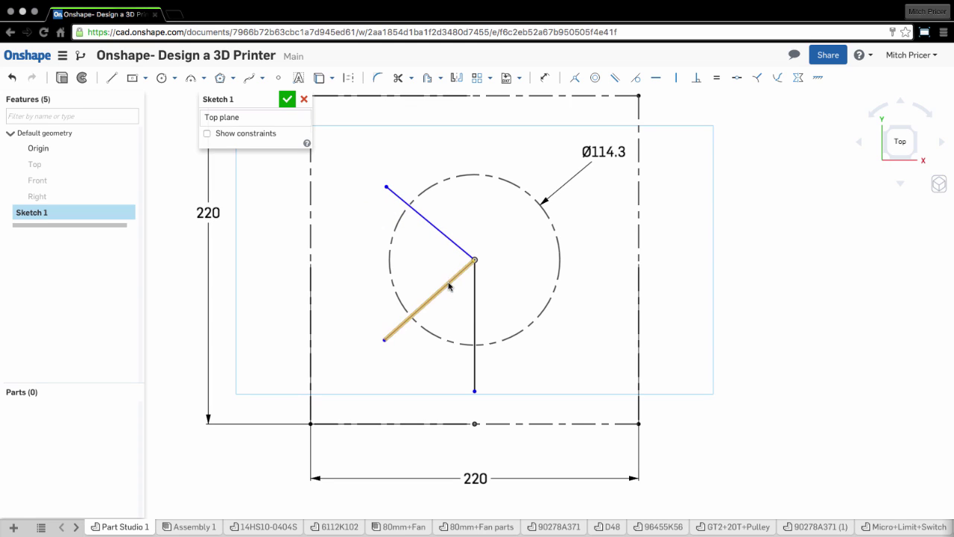
Set a 60° angle between the vertical line and the lower left line.
key("d")
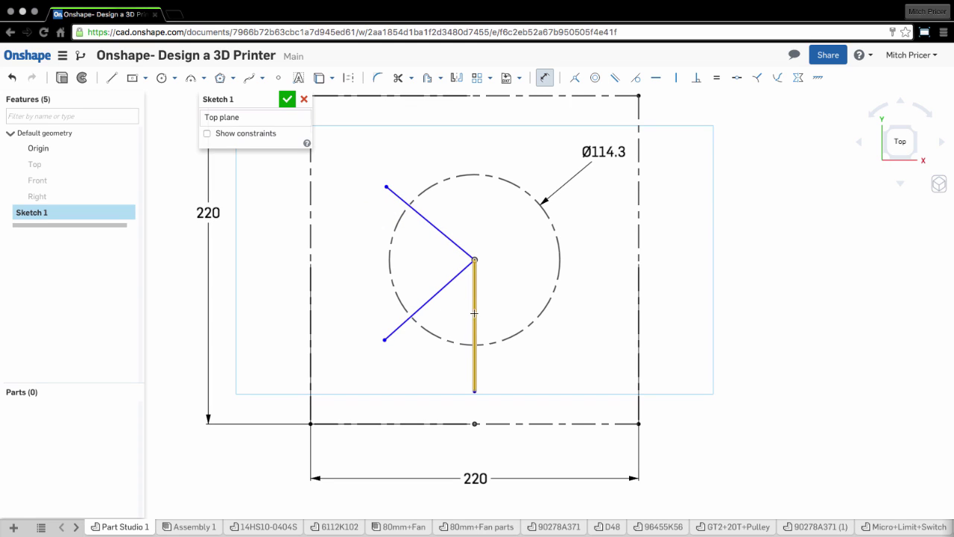
left_click(474, 313)
left_click(449, 284)
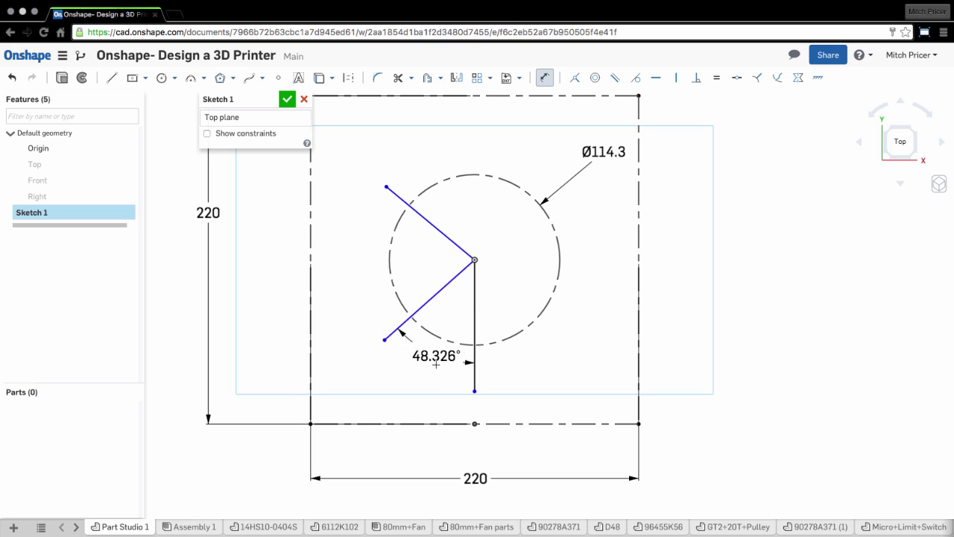
left_click(431, 352)
type("60")
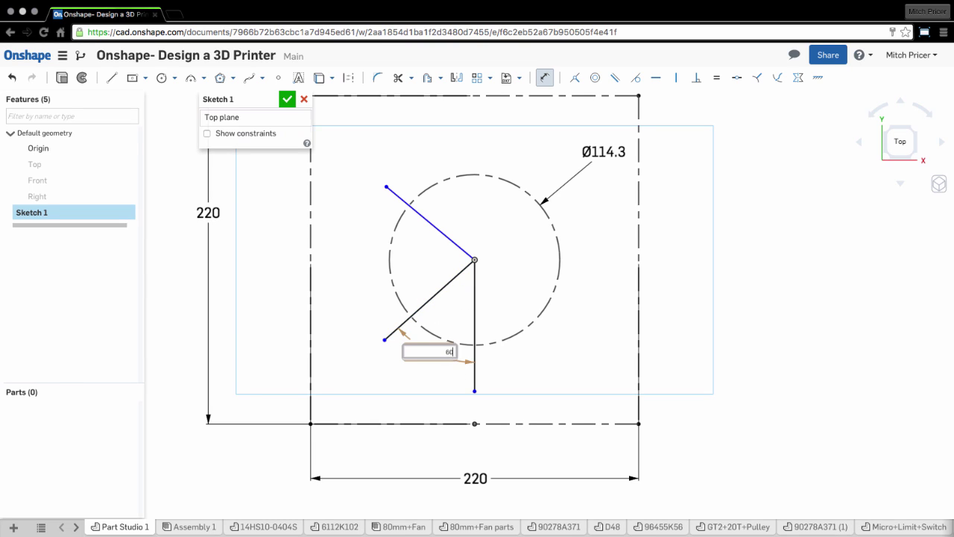
key("Return")
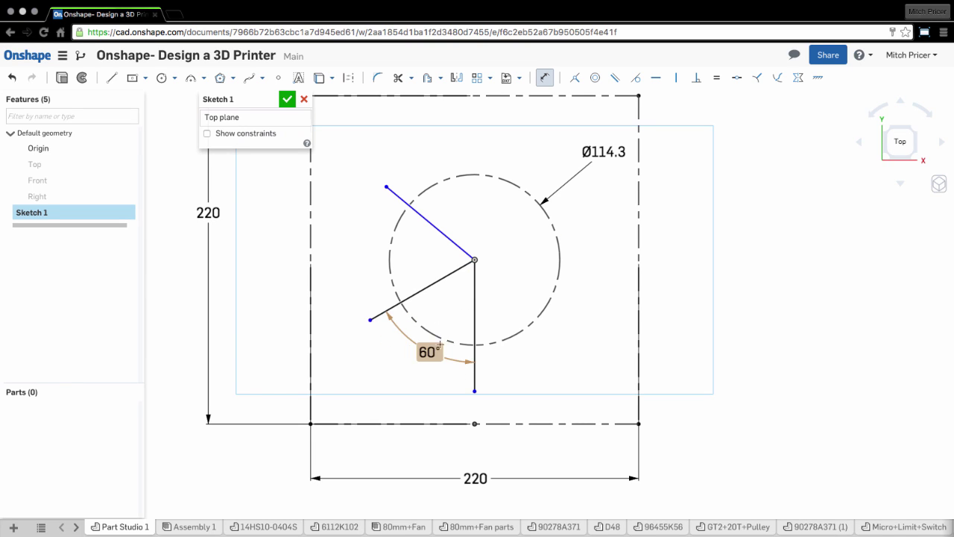
Set a 60° angle between the two left lines.
left_click(422, 288)
left_click(431, 224)
left_click(409, 250)
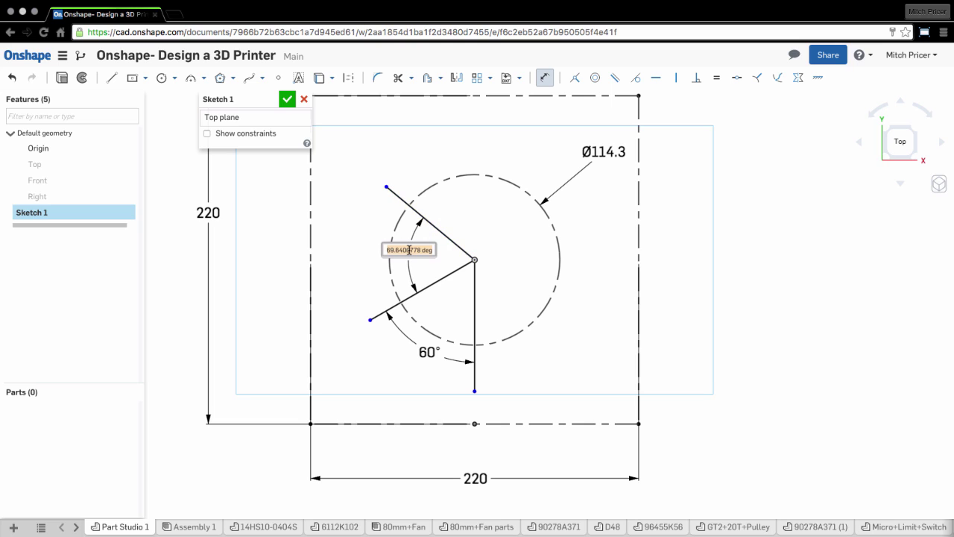
type("60")
key("Return")
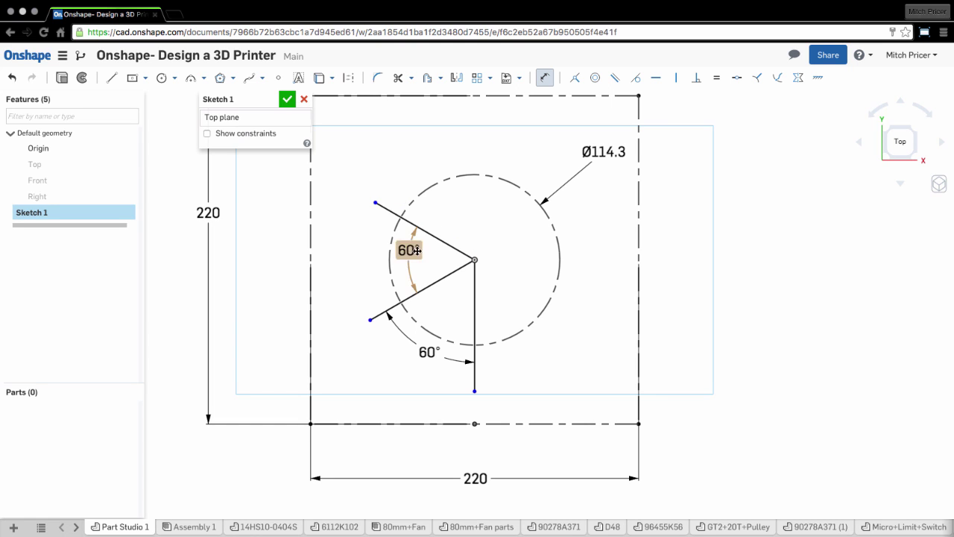
right_click(333, 225)
left_click(347, 234)
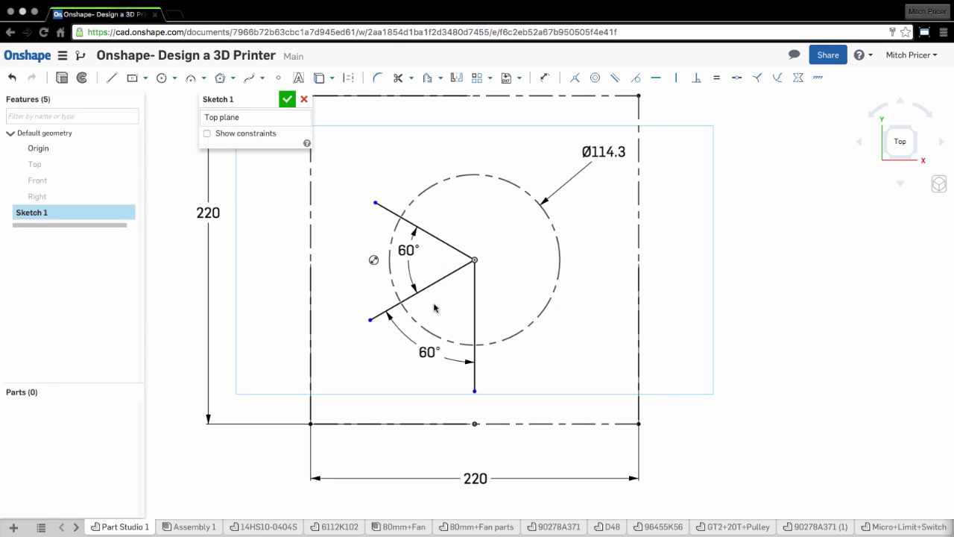
Mirror both left lines to the right about the vertical line.
left_click(456, 79)
left_click(475, 291)
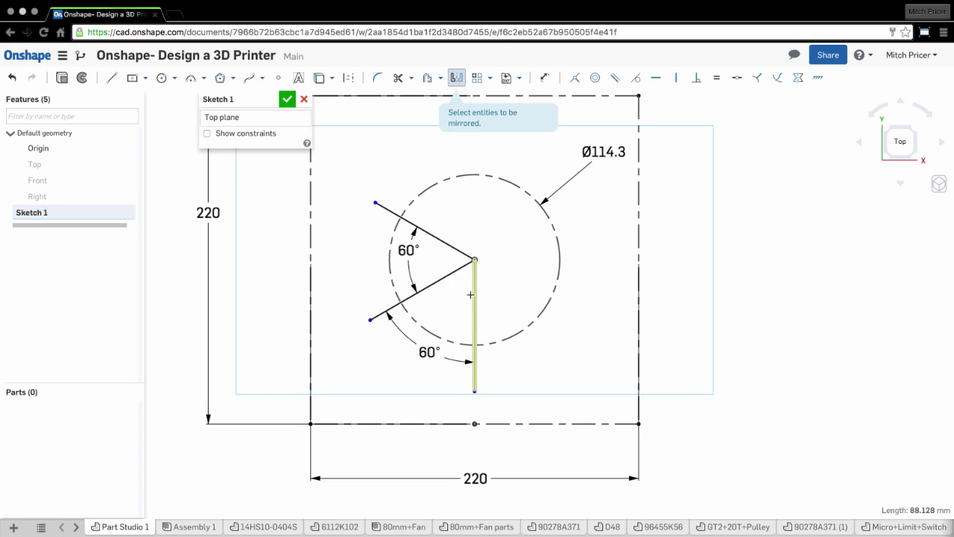
left_click(449, 277)
left_click(439, 239)
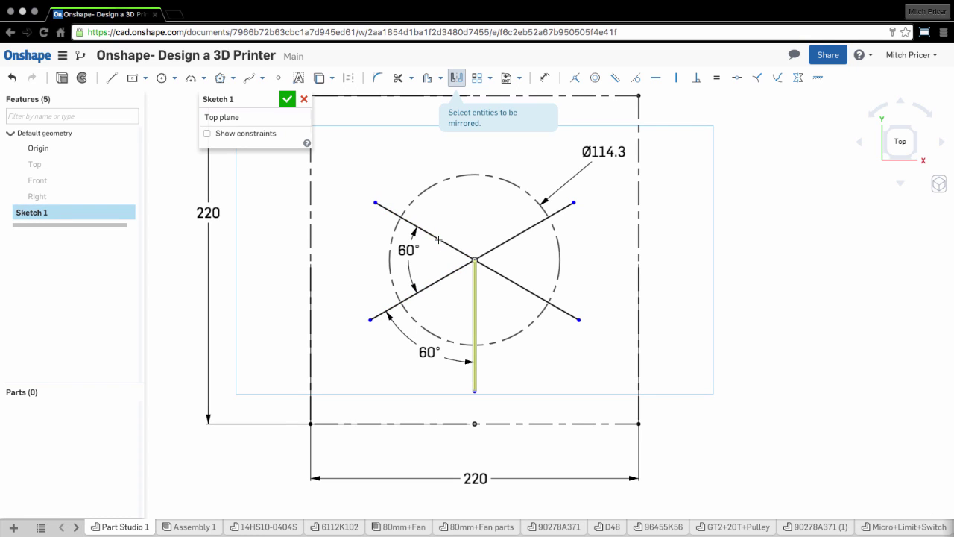
key("Escape")
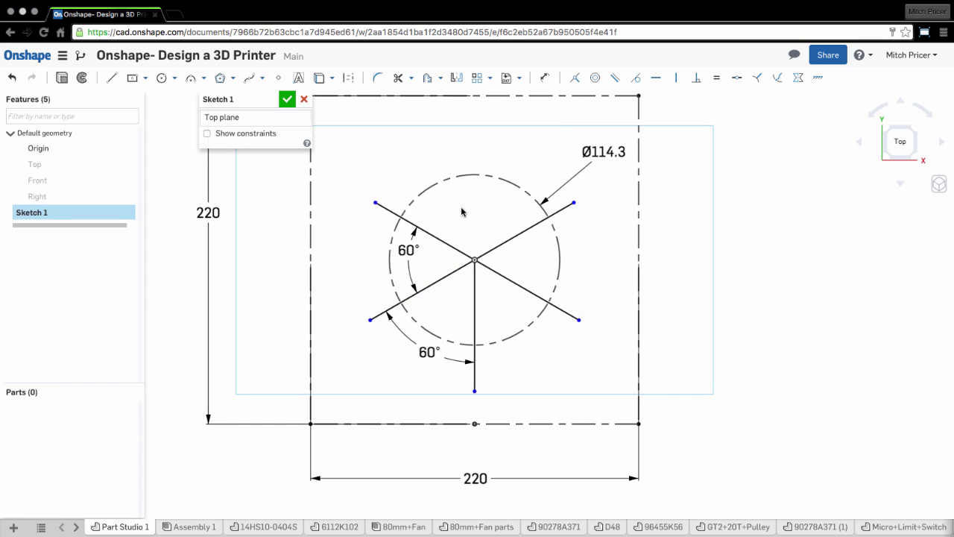